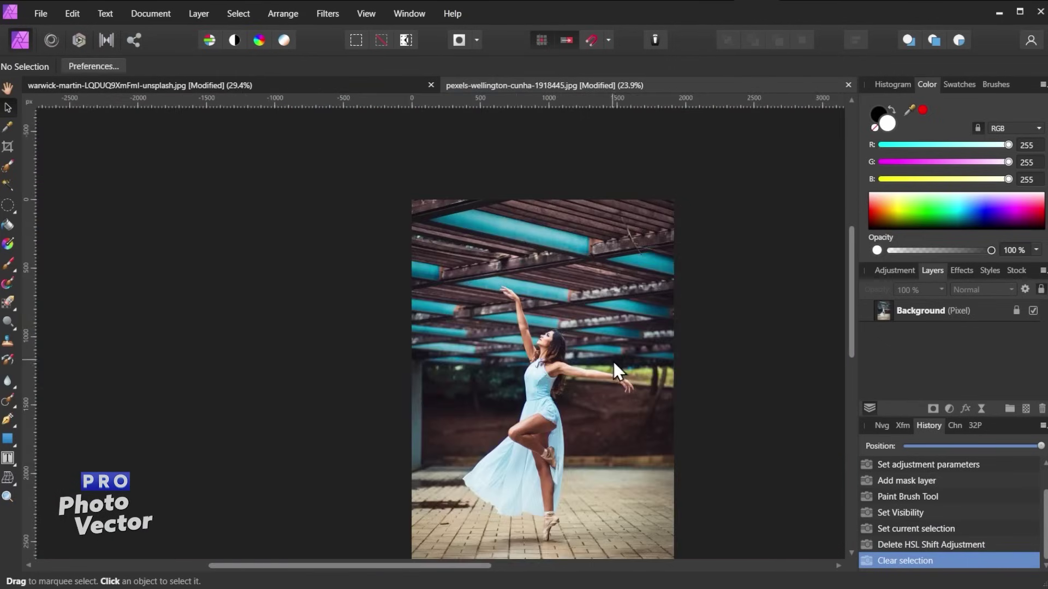
# Add an HSL Shift adjustment to the dancer photo and drag its hue shift
pyautogui.click(455, 336)
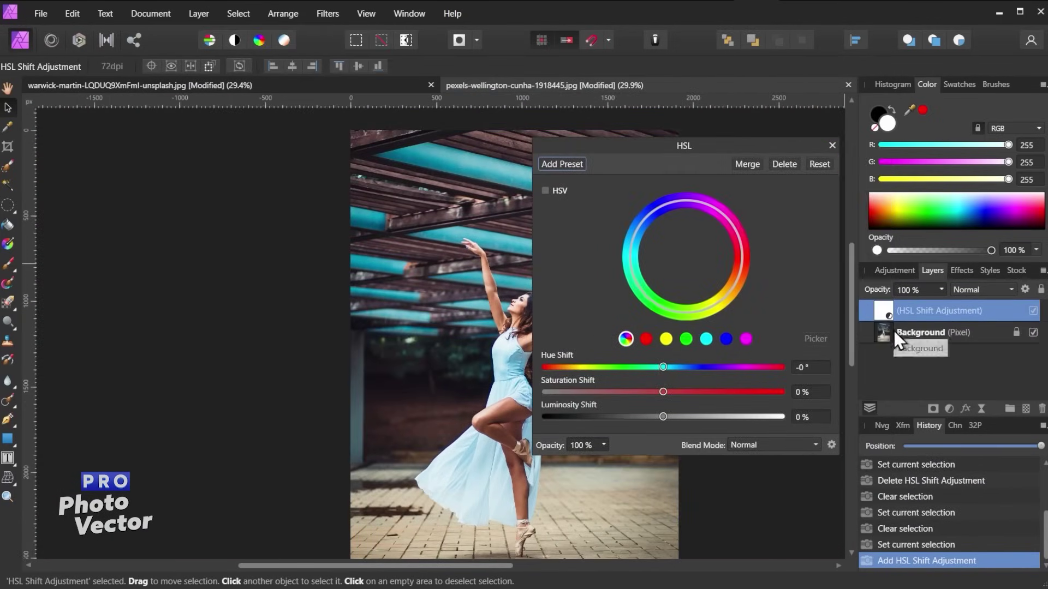
pyautogui.moveTo(778, 338)
pyautogui.mouseDown()
pyautogui.moveTo(824, 345)
pyautogui.moveTo(782, 338)
pyautogui.mouseUp()
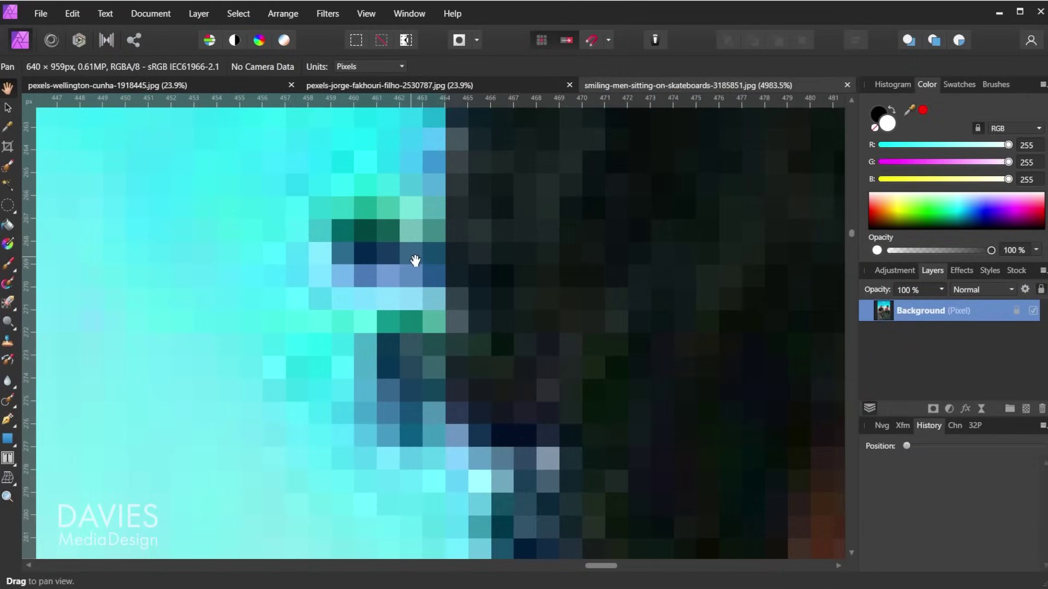
pyautogui.scroll(3, 414, 261)
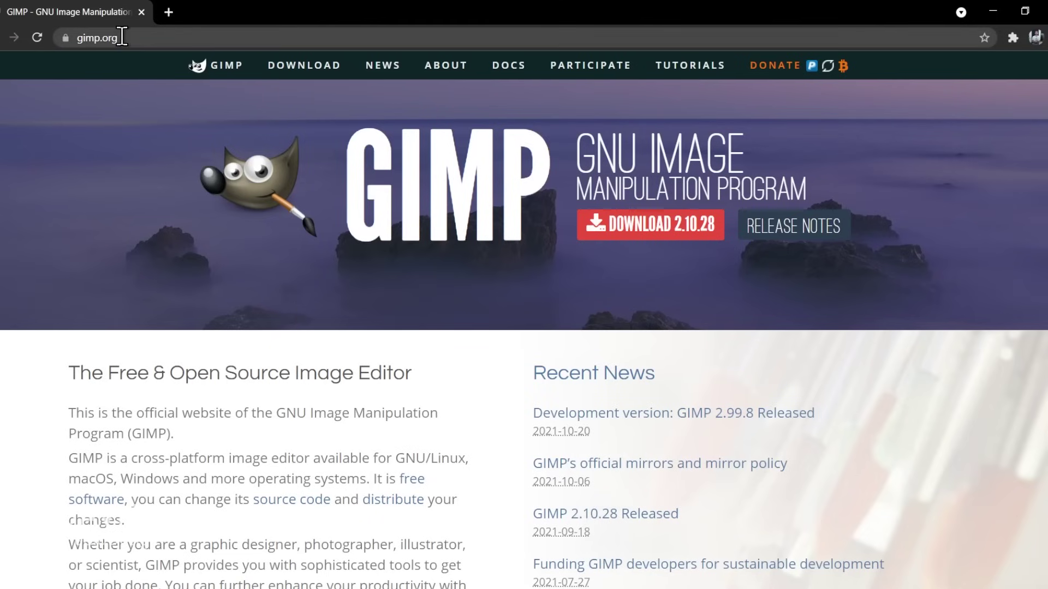
# Go from gimp.org to the GIMP 2.10.28 Downloads page and reach the Windows download options
pyautogui.moveTo(121, 37); pyautogui.dragTo(94, 37)
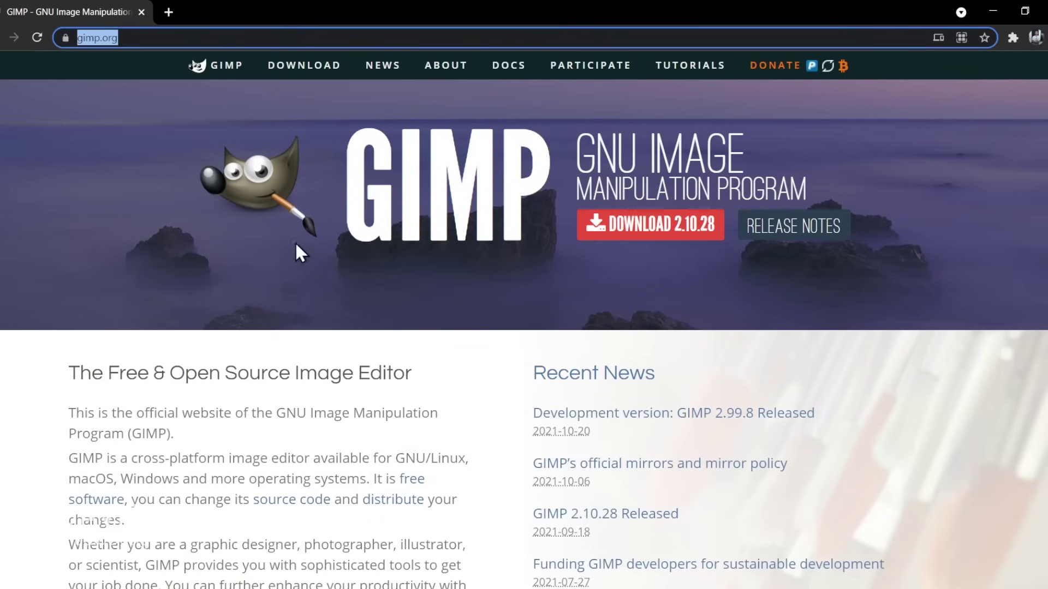
pyautogui.click(638, 231)
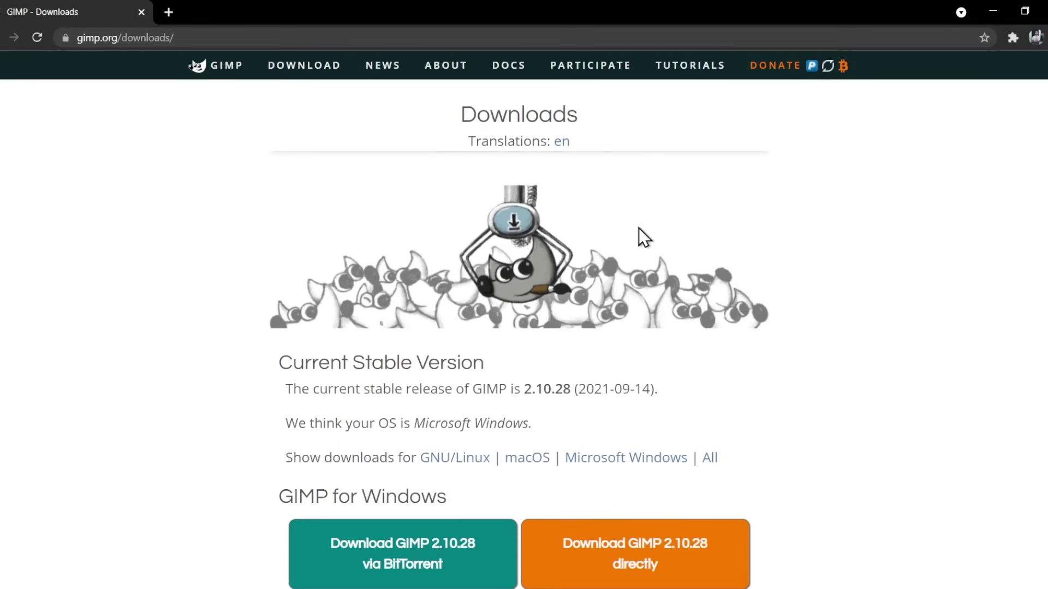
pyautogui.middleClick(848, 322)
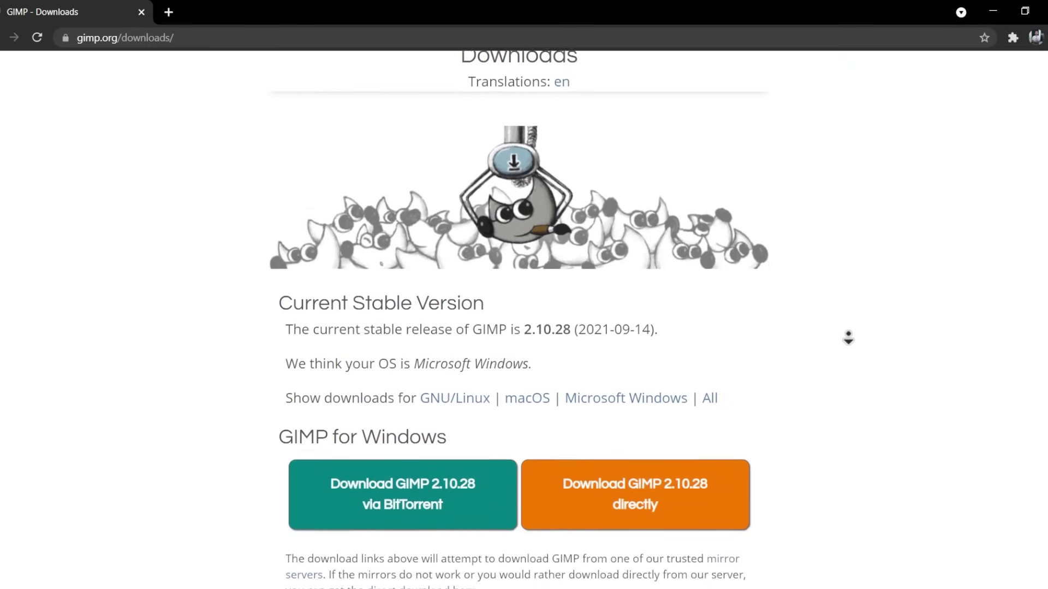
pyautogui.click(818, 356)
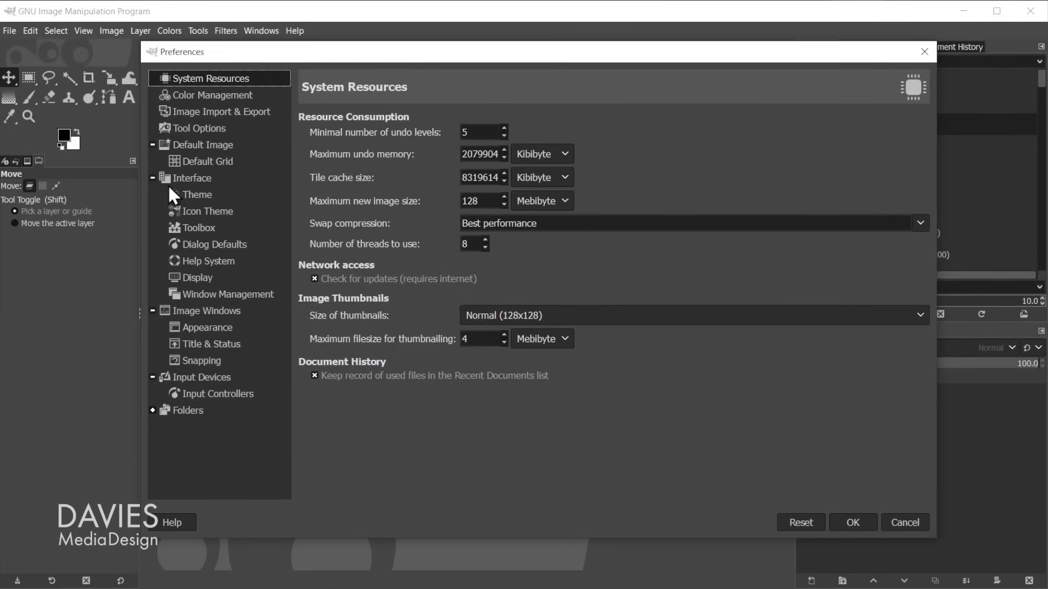
# Switch GIMP's interface theme to Dark, after briefly trying Light
pyautogui.click(168, 187)
pyautogui.click(335, 229)
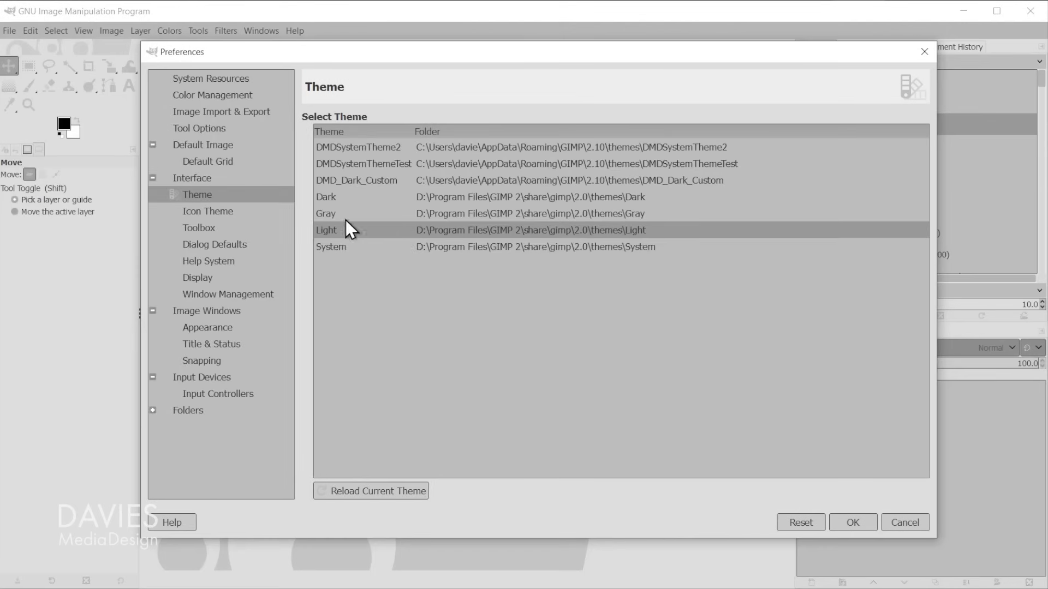
pyautogui.click(341, 196)
# Set Symbolic icons at a custom Huge icon size and confirm Preferences
pyautogui.click(224, 208)
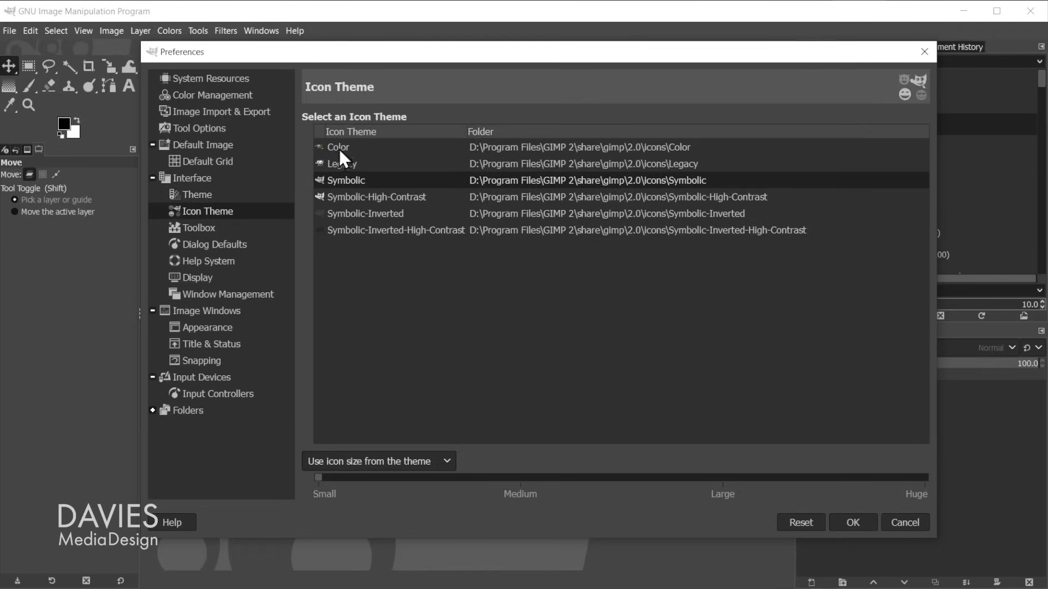
pyautogui.click(340, 144)
pyautogui.click(384, 461)
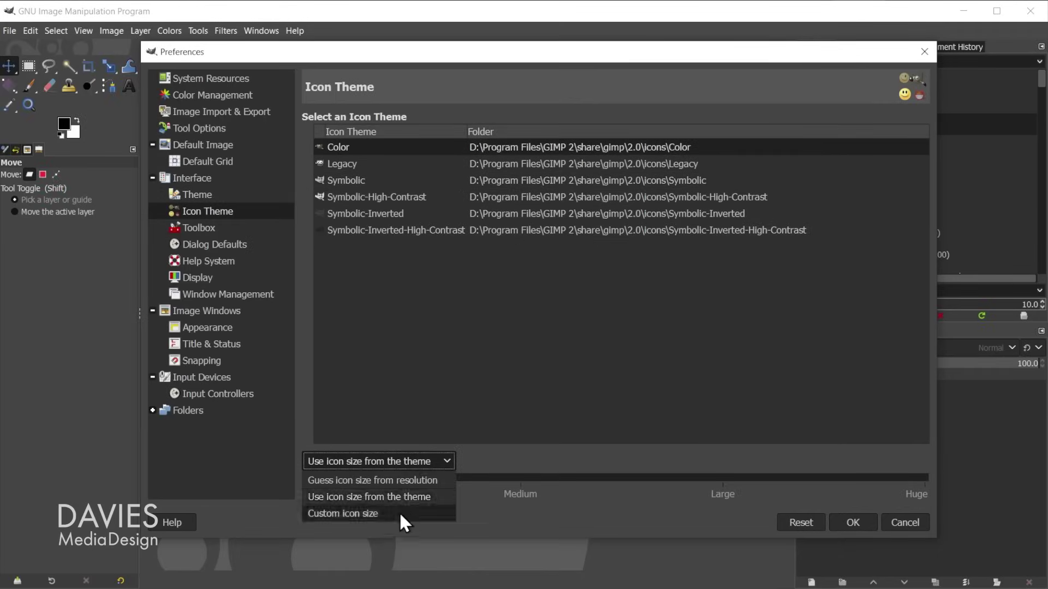
pyautogui.click(399, 511)
pyautogui.moveTo(471, 490)
pyautogui.mouseDown()
pyautogui.moveTo(862, 492)
pyautogui.moveTo(917, 477)
pyautogui.mouseUp()
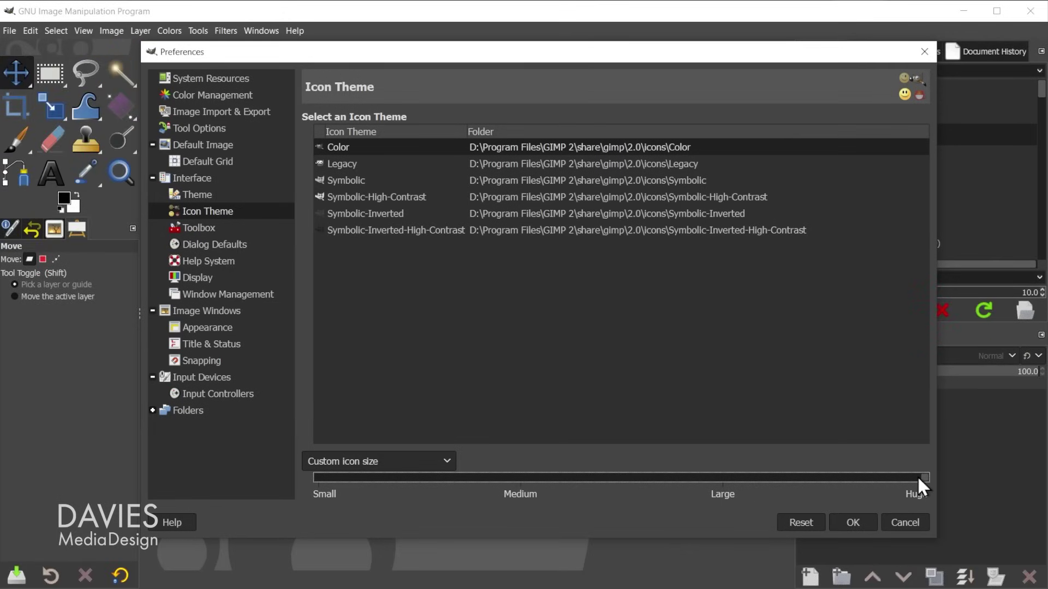
pyautogui.press('Down')
pyautogui.press('Down')
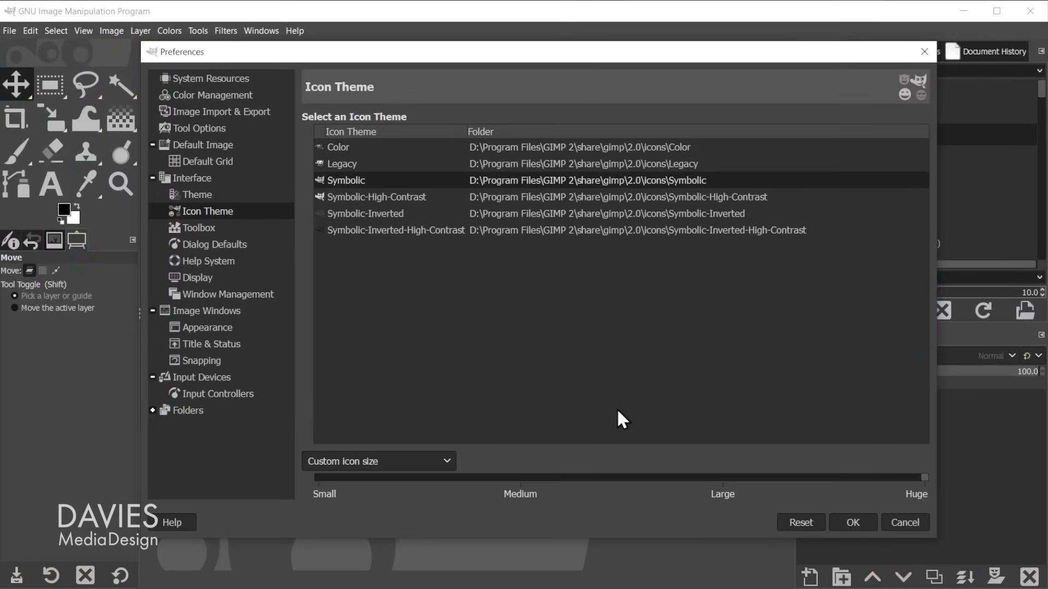
pyautogui.click(848, 525)
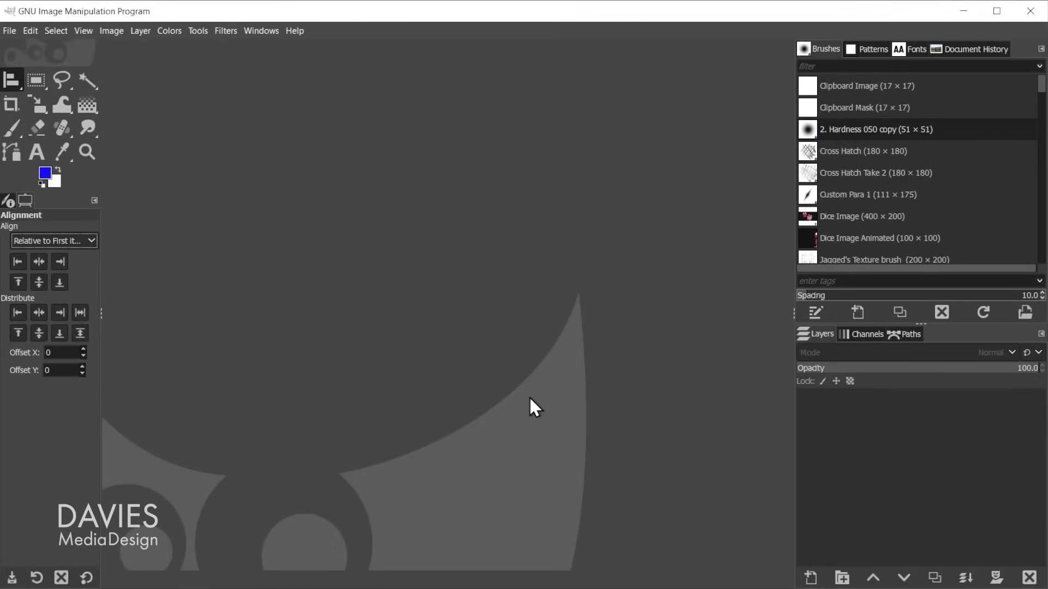
# Dock Tool Options as a new right column, close Device Status, and narrow the toolbox to one column
pyautogui.moveTo(799, 189); pyautogui.dragTo(796, 197)
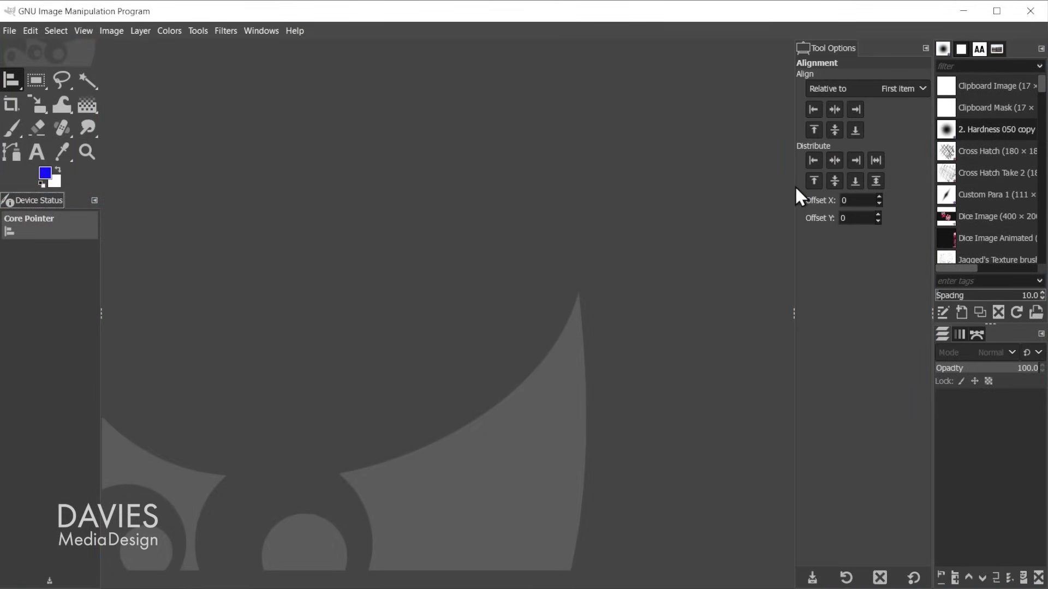
pyautogui.click(89, 202)
pyautogui.click(119, 217)
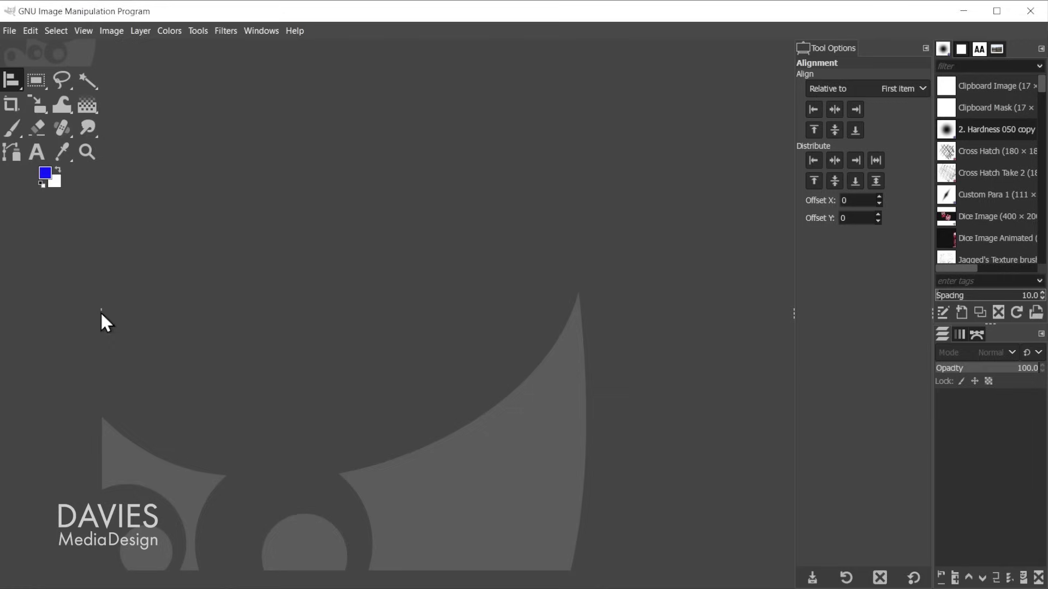
pyautogui.moveTo(99, 311); pyautogui.dragTo(36, 312)
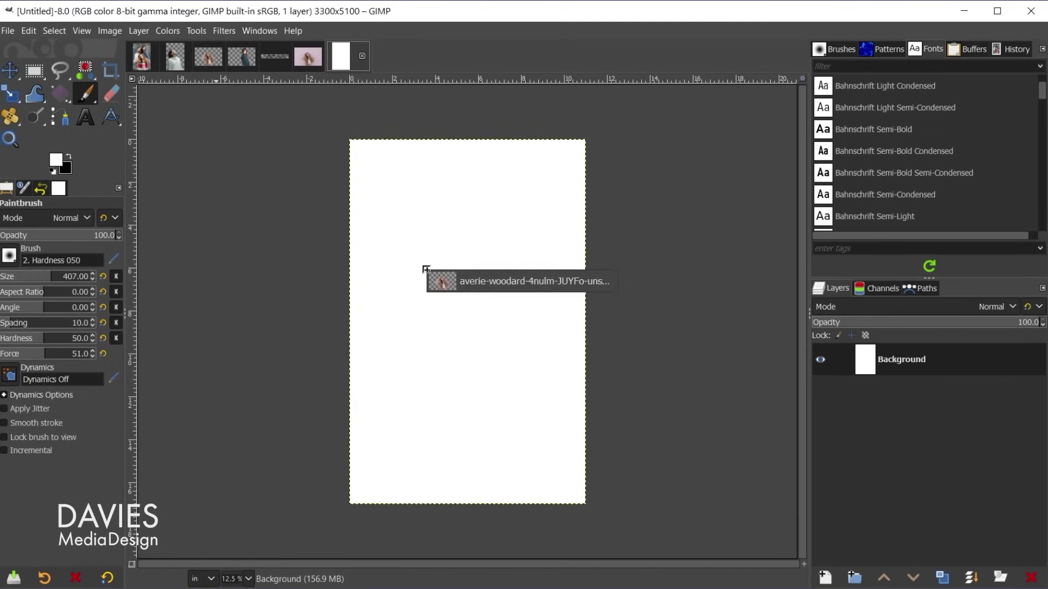
# Scale up the wavy-haired woman cut-out and position her on the page
pyautogui.hotkey('shift', 's')
pyautogui.click(518, 396)
pyautogui.moveTo(533, 386); pyautogui.dragTo(700, 506)
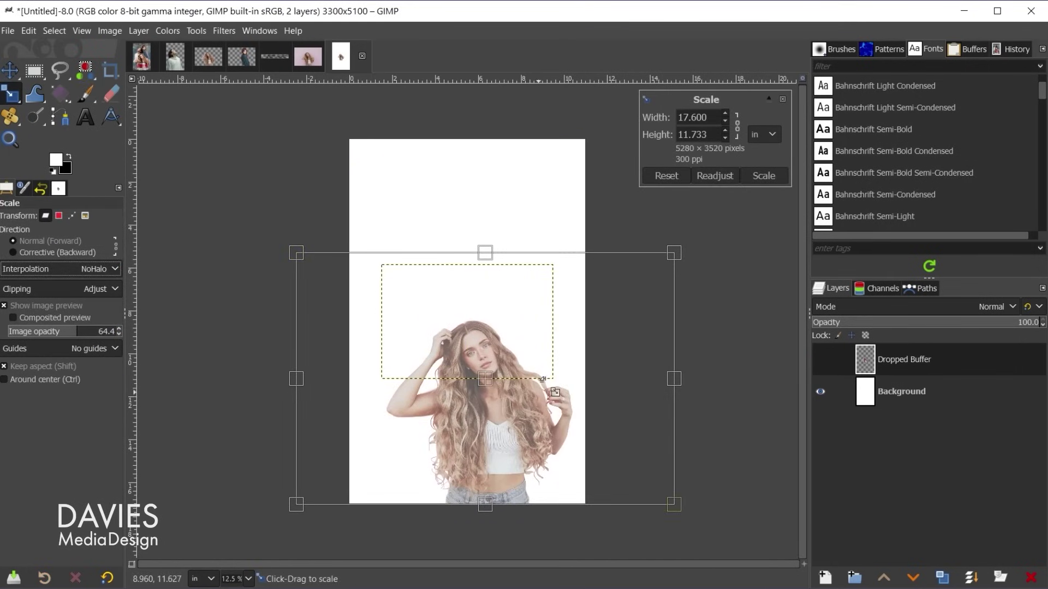
pyautogui.moveTo(293, 251); pyautogui.dragTo(249, 205)
pyautogui.press('Return')
# Add the hoodie man as a layer, flip him horizontally and move him into place
pyautogui.moveTo(175, 57); pyautogui.dragTo(726, 231)
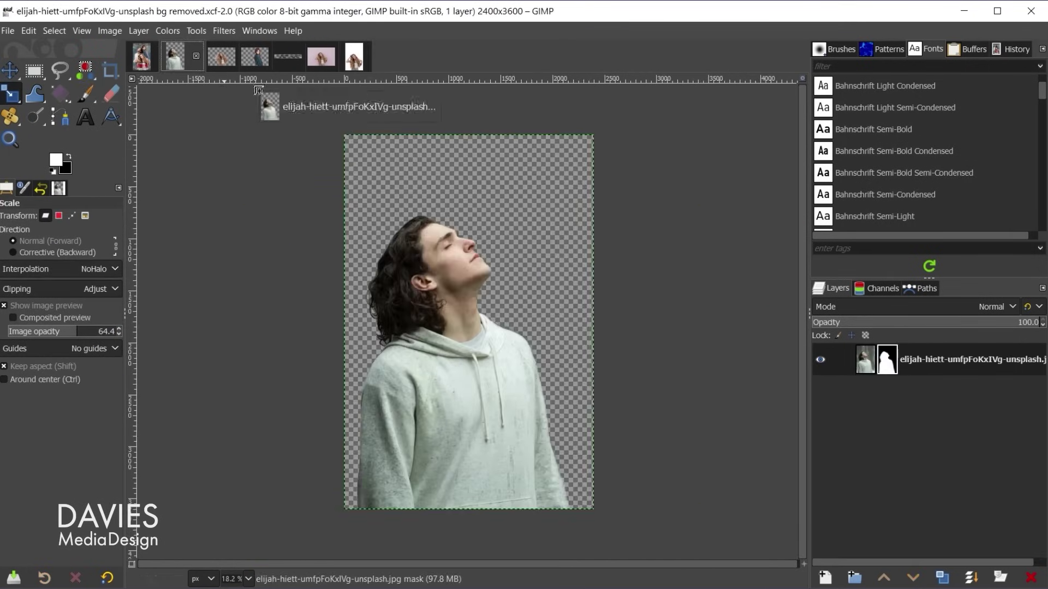
pyautogui.hotkey('shift', 'f')
pyautogui.click(433, 315)
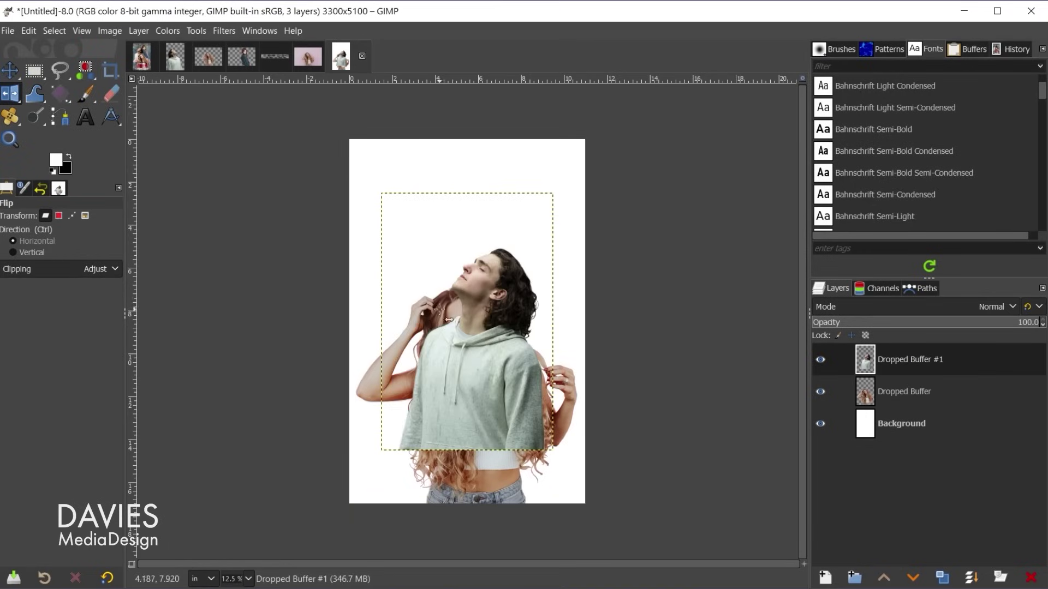
pyautogui.press('m')
pyautogui.moveTo(432, 315); pyautogui.dragTo(421, 287)
pyautogui.moveTo(901, 392); pyautogui.dragTo(900, 357)
# Bring in the dark-haired woman, scale her and place her below the hoodie man
pyautogui.moveTo(241, 55)
pyautogui.mouseDown()
pyautogui.moveTo(458, 328)
pyautogui.moveTo(473, 269)
pyautogui.mouseUp()
pyautogui.hotkey('shift', 's')
pyautogui.press('Return')
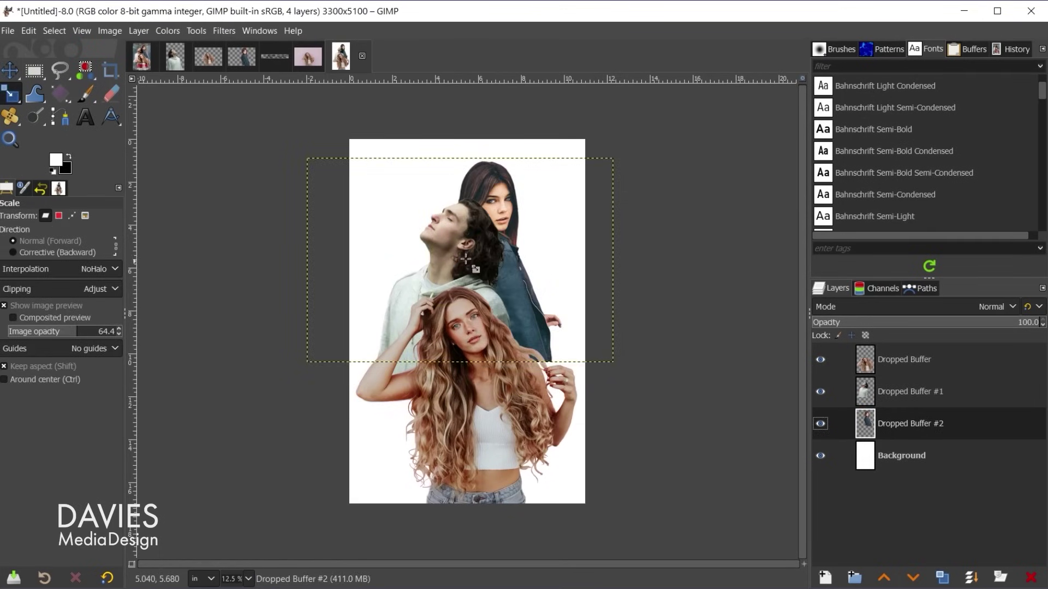
pyautogui.moveTo(901, 392); pyautogui.dragTo(901, 425)
pyautogui.press('m')
# Add a vertical guide at 50 percent, marking the page centre
pyautogui.click(111, 31)
pyautogui.click(328, 389)
pyautogui.click(569, 374)
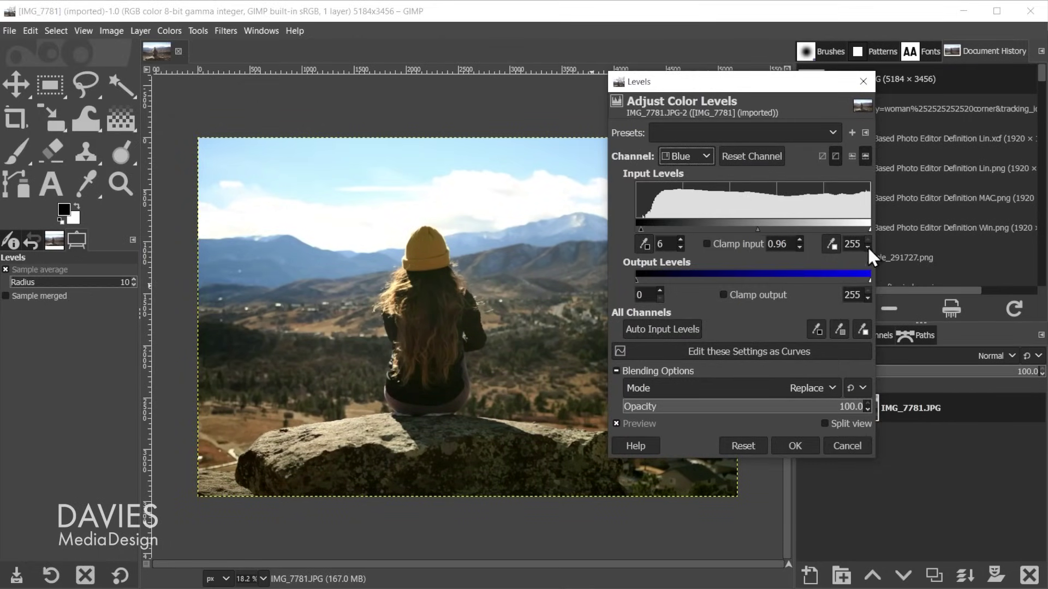
# Apply Levels, then reshape the tone curve with a point and apply Curves
pyautogui.click(794, 445)
pyautogui.click(169, 31)
pyautogui.click(194, 196)
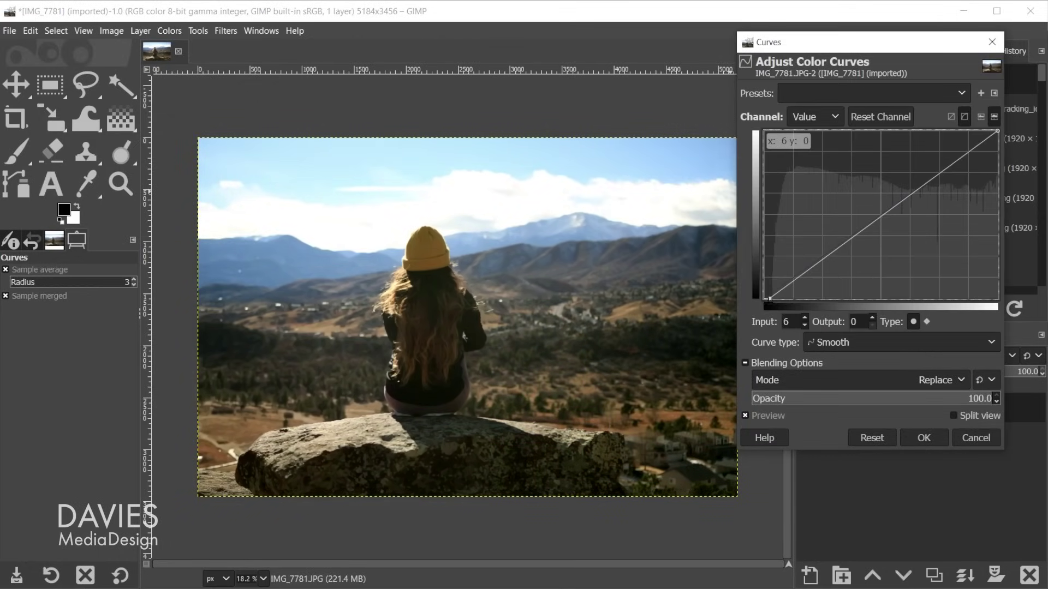
pyautogui.click(936, 172)
pyautogui.click(923, 438)
# Apply Shadows-Highlights with the highlights pulled down
pyautogui.click(169, 30)
pyautogui.click(210, 145)
pyautogui.moveTo(877, 175); pyautogui.dragTo(940, 175)
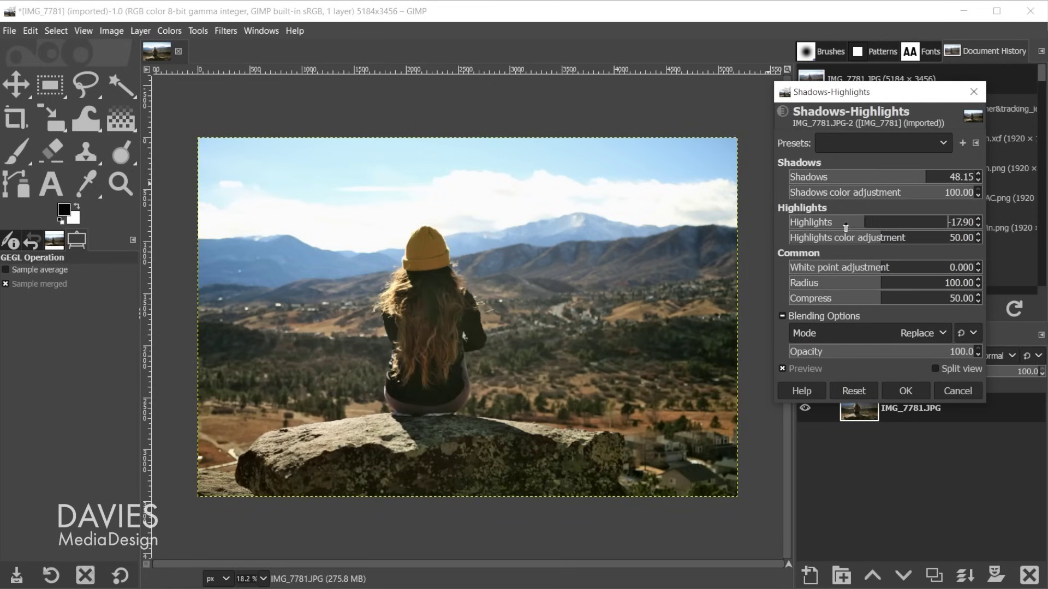
pyautogui.click(905, 390)
# Apply Saturation and a lower Color Temperature, then pick the Crop tool
pyautogui.click(170, 30)
pyautogui.click(194, 112)
pyautogui.click(905, 276)
pyautogui.click(170, 31)
pyautogui.click(209, 65)
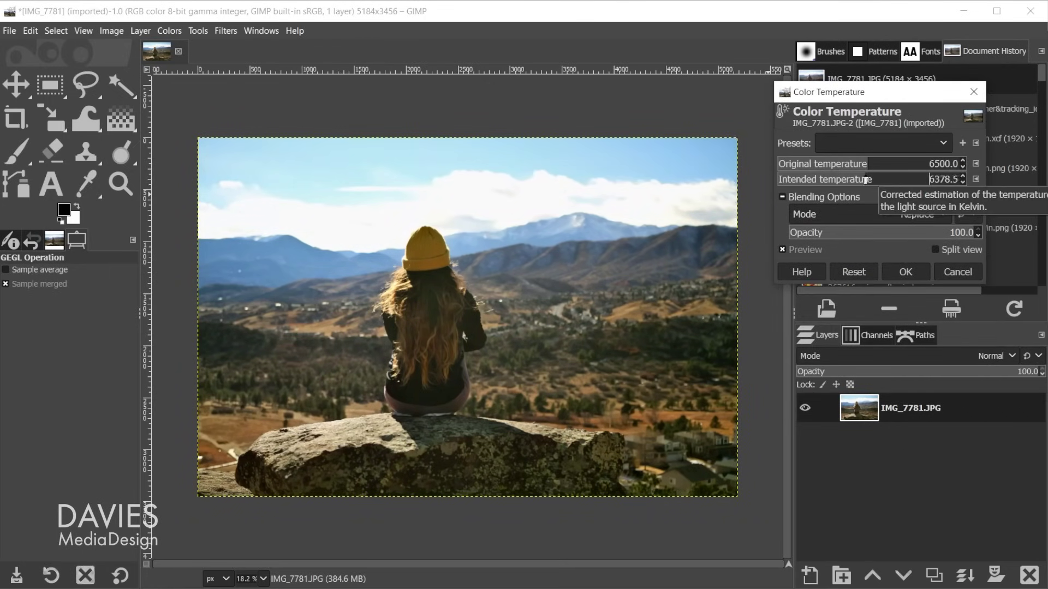
pyautogui.click(906, 271)
pyautogui.click(15, 119)
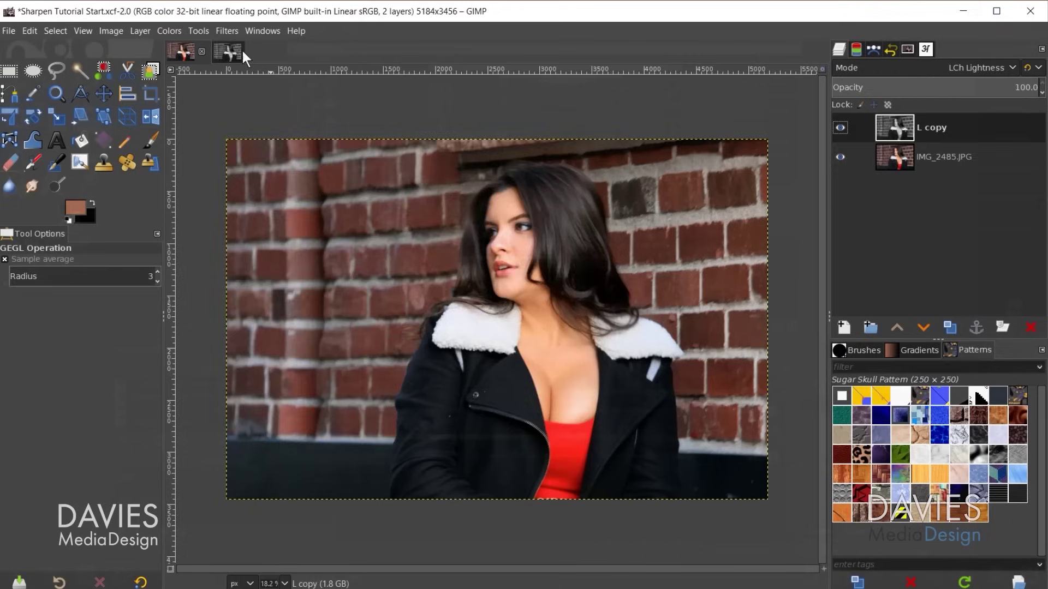
# Raise the Unsharp Mask amount, show Focus Blur blending options, and bend the hallway with Lens Distortion
pyautogui.moveTo(679, 156); pyautogui.dragTo(765, 206)
pyautogui.moveTo(778, 303); pyautogui.dragTo(830, 303)
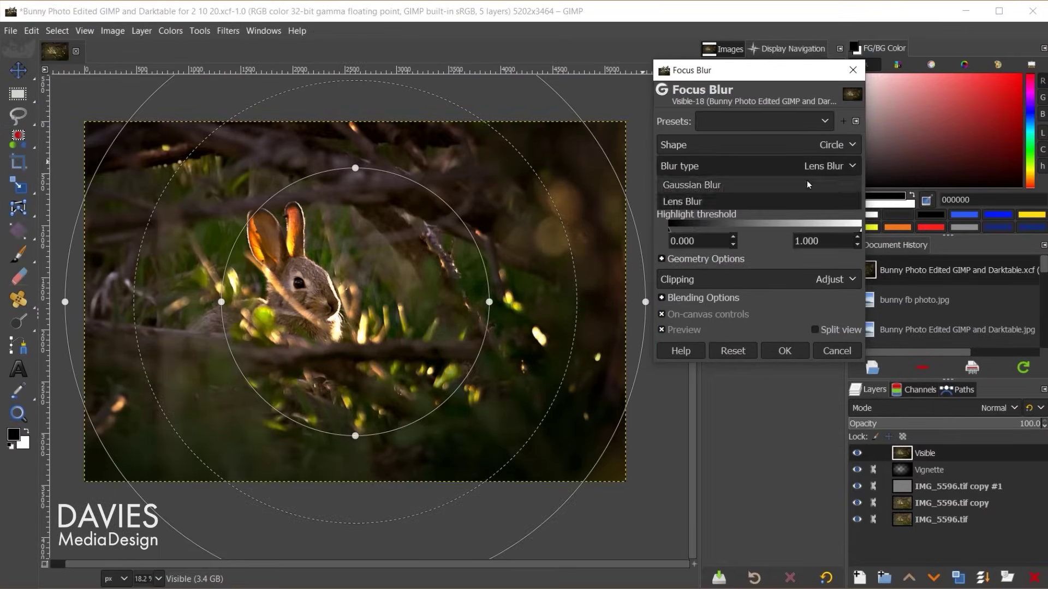
pyautogui.click(732, 300)
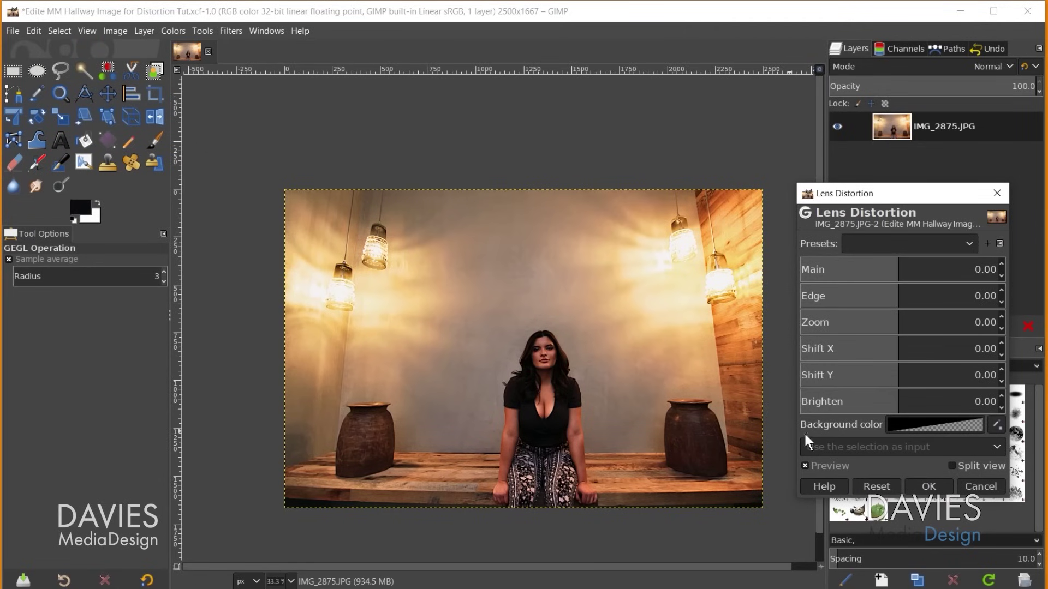
pyautogui.click(891, 264)
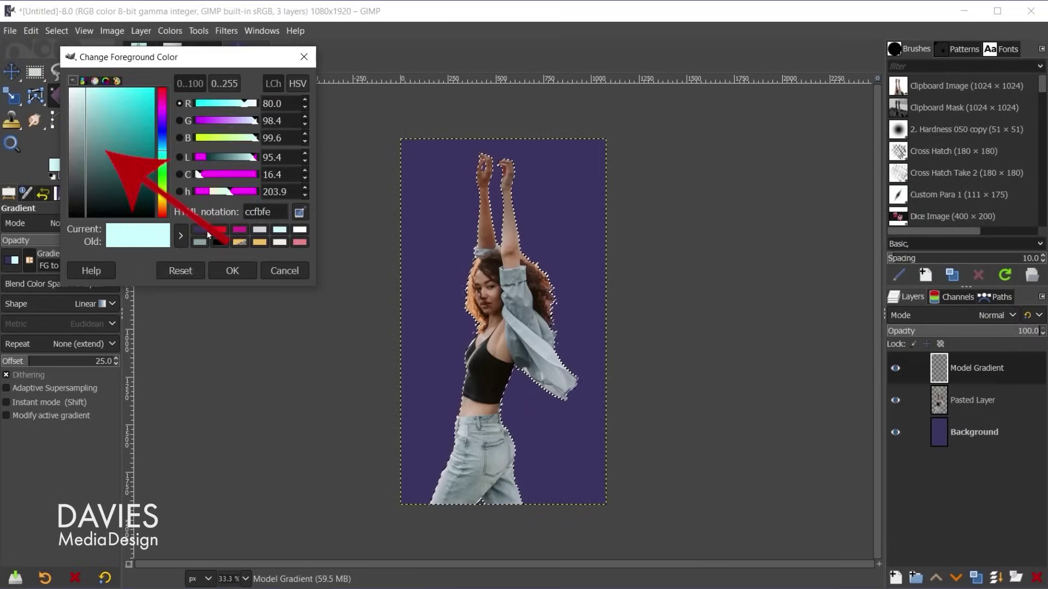
# Fill the dancer selection with a light cyan gradient and rotate the text block in 3D
pyautogui.click(233, 271)
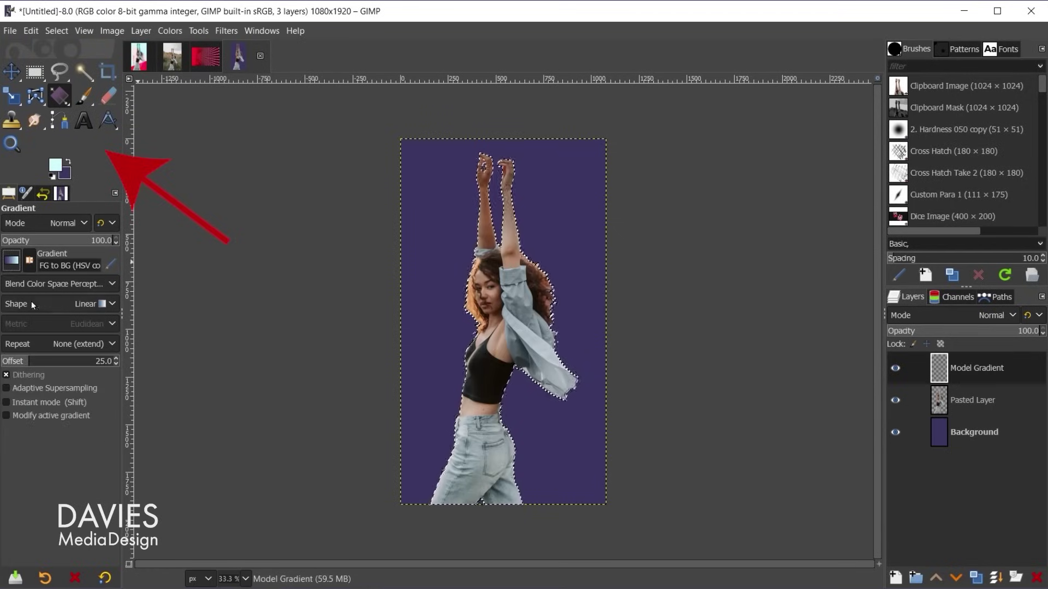
pyautogui.moveTo(483, 155); pyautogui.dragTo(504, 500)
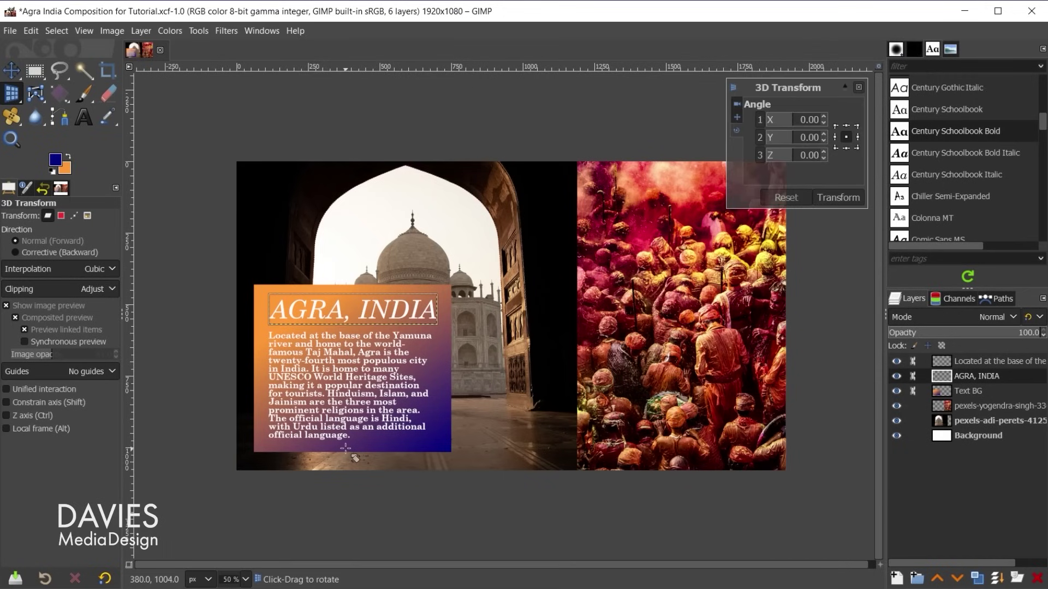
pyautogui.moveTo(346, 449)
pyautogui.mouseDown()
pyautogui.moveTo(385, 386)
pyautogui.moveTo(528, 327)
pyautogui.mouseUp()
pyautogui.press('Return')
pyautogui.press('m')
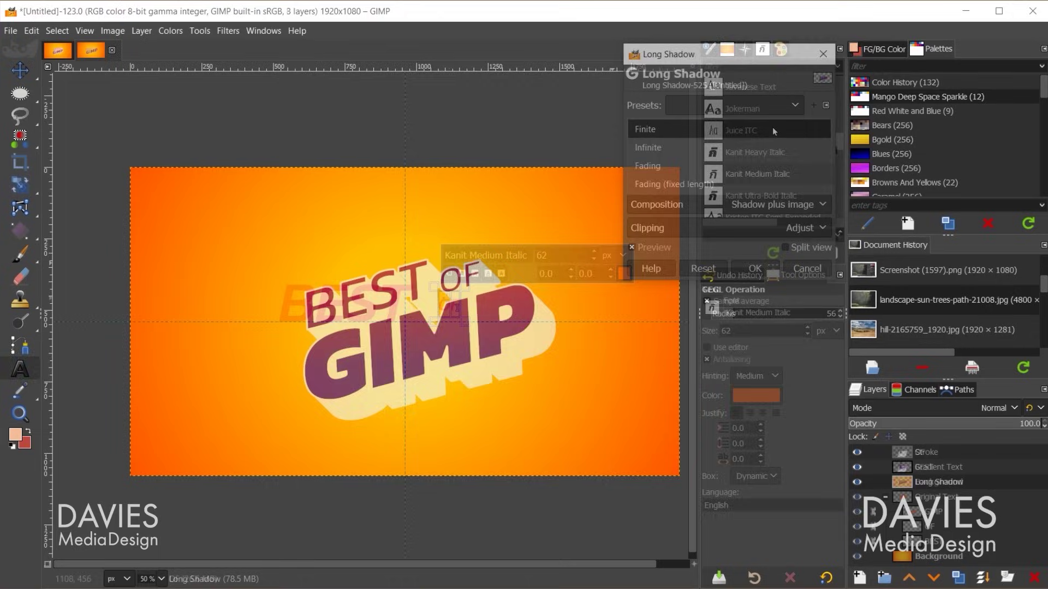
# Make the long shadow Fading and draw a smaller square selection on the canvas
pyautogui.click(772, 129)
pyautogui.click(804, 148)
pyautogui.click(769, 130)
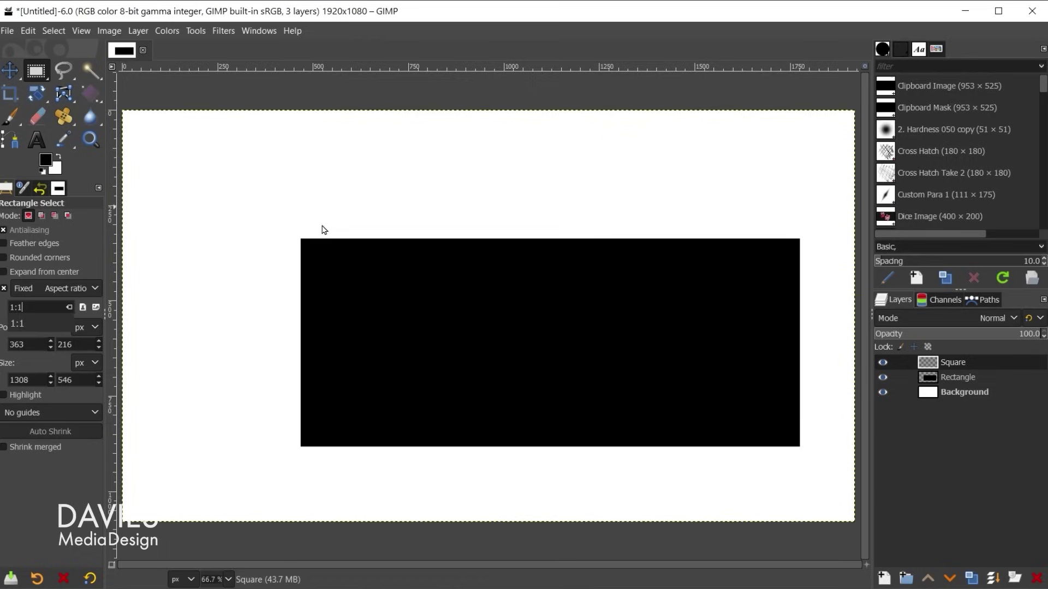
pyautogui.moveTo(234, 168); pyautogui.dragTo(478, 410)
pyautogui.moveTo(485, 197); pyautogui.dragTo(475, 218)
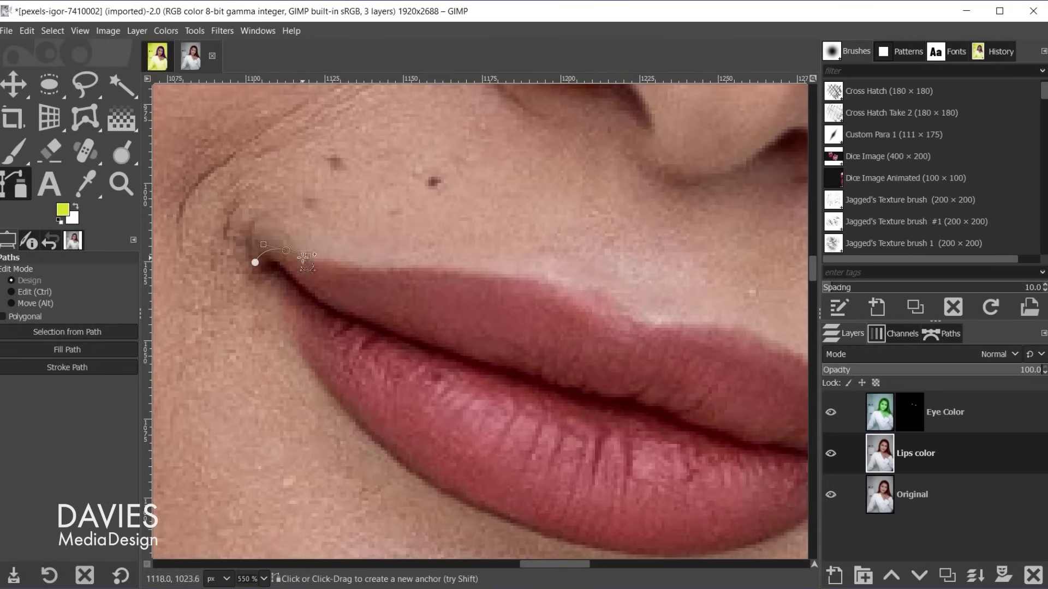
pyautogui.scroll(2, 704, 328)
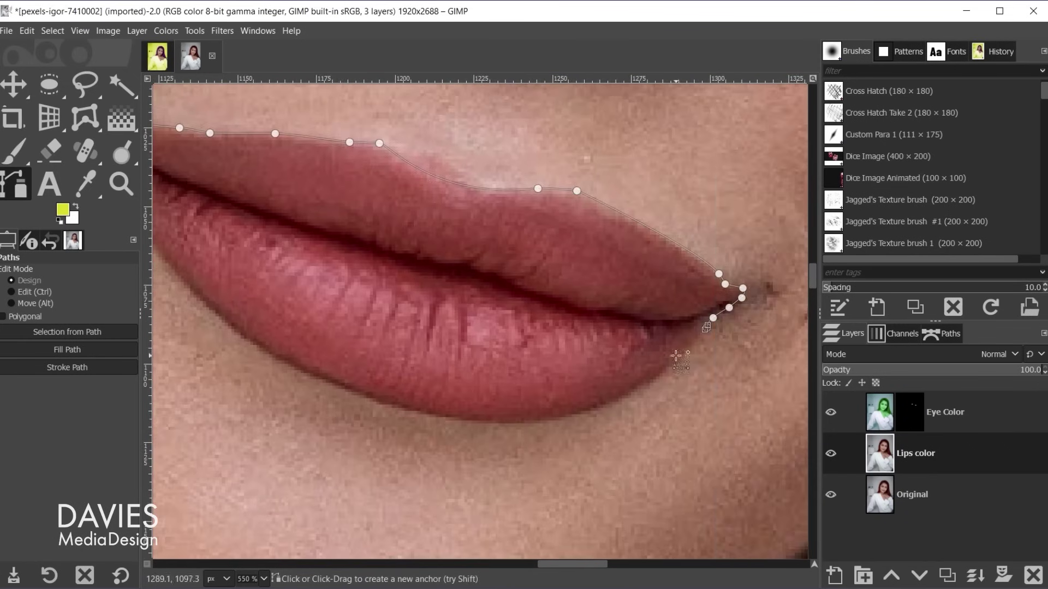
# Zoom out to show the whole face with the traced lip path
pyautogui.press('1')
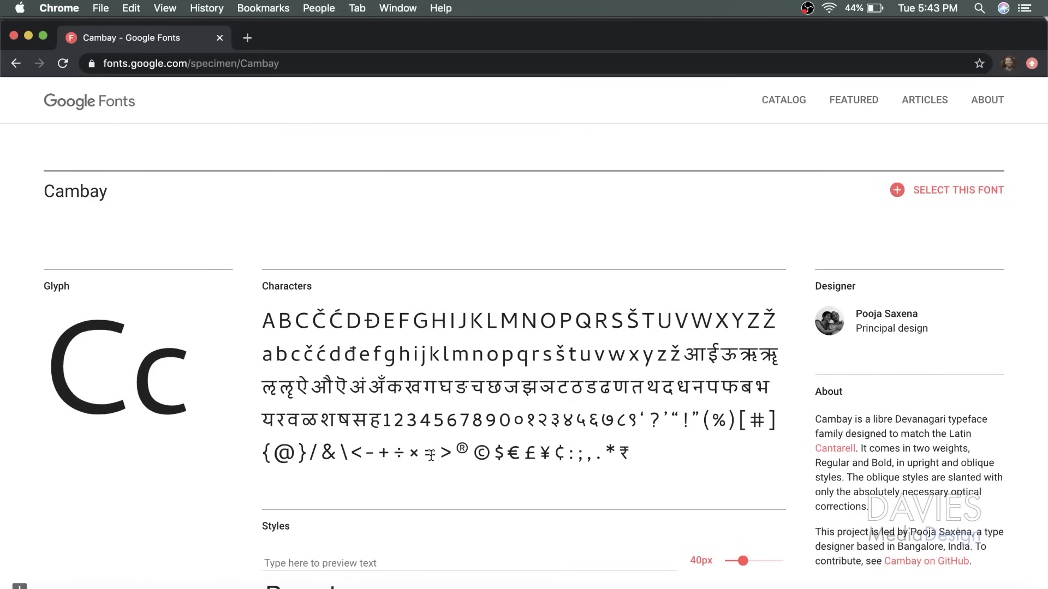
pyautogui.scroll(-1, 431, 455)
pyautogui.scroll(-2, 431, 456)
pyautogui.scroll(-2, 431, 455)
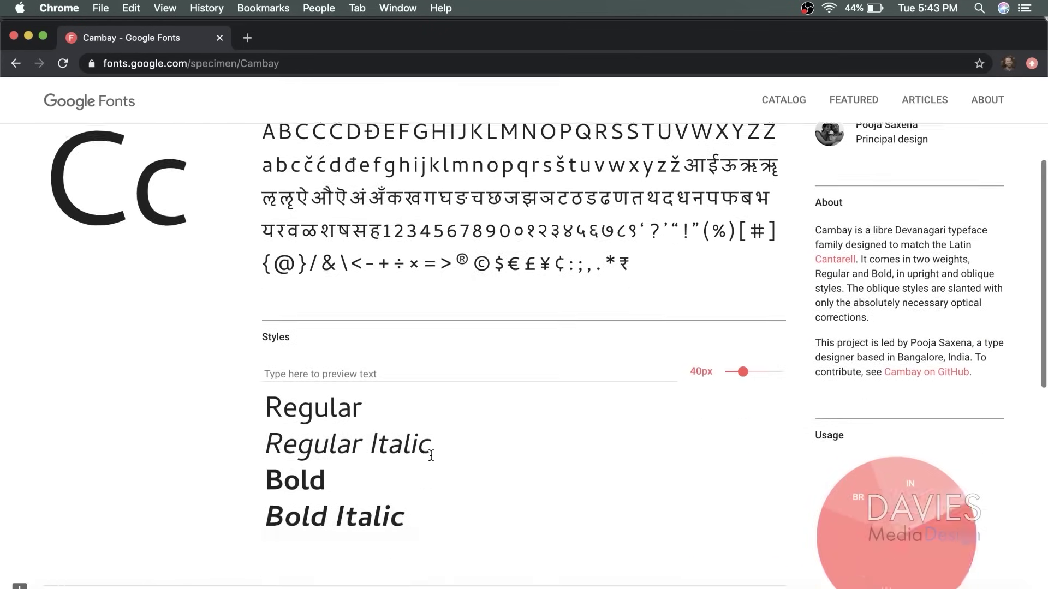
pyautogui.scroll(-1, 431, 456)
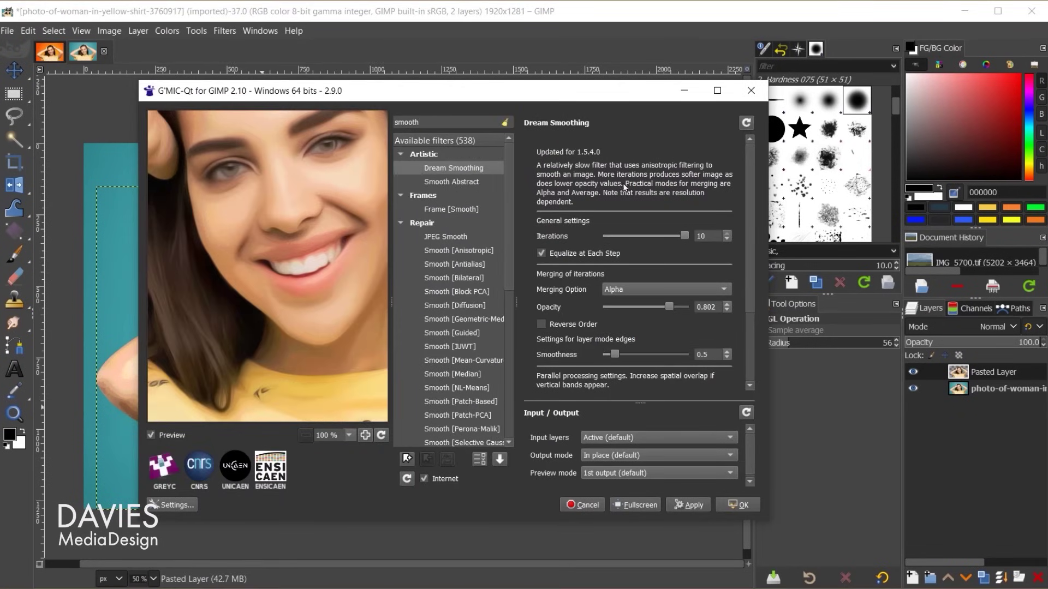
# Pan the Dream Smoothing preview, then remove the selected ducks with Heal Selection
pyautogui.moveTo(236, 216); pyautogui.dragTo(254, 211)
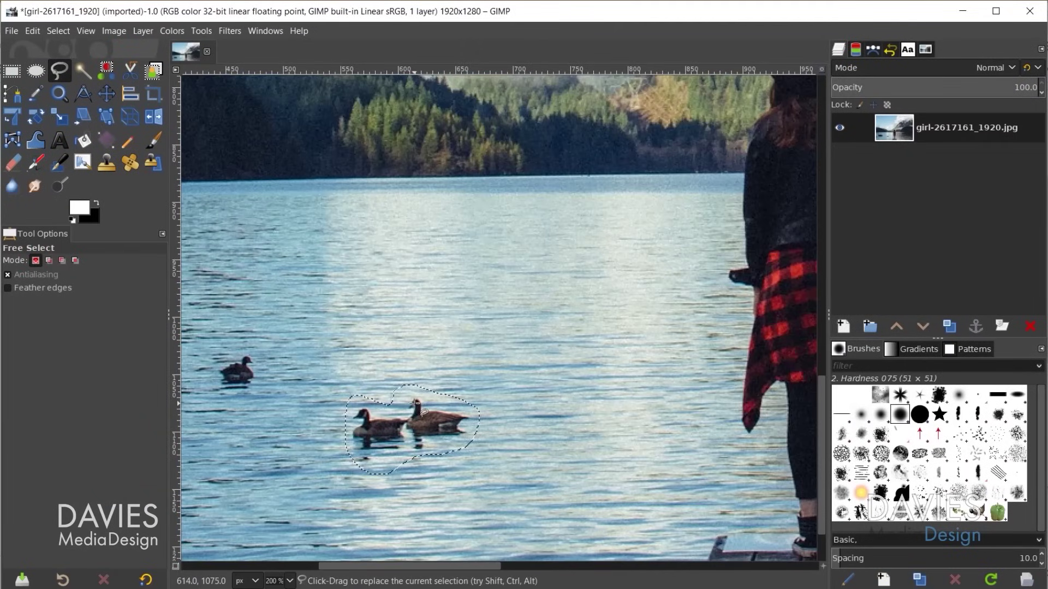
pyautogui.click(229, 31)
pyautogui.click(442, 327)
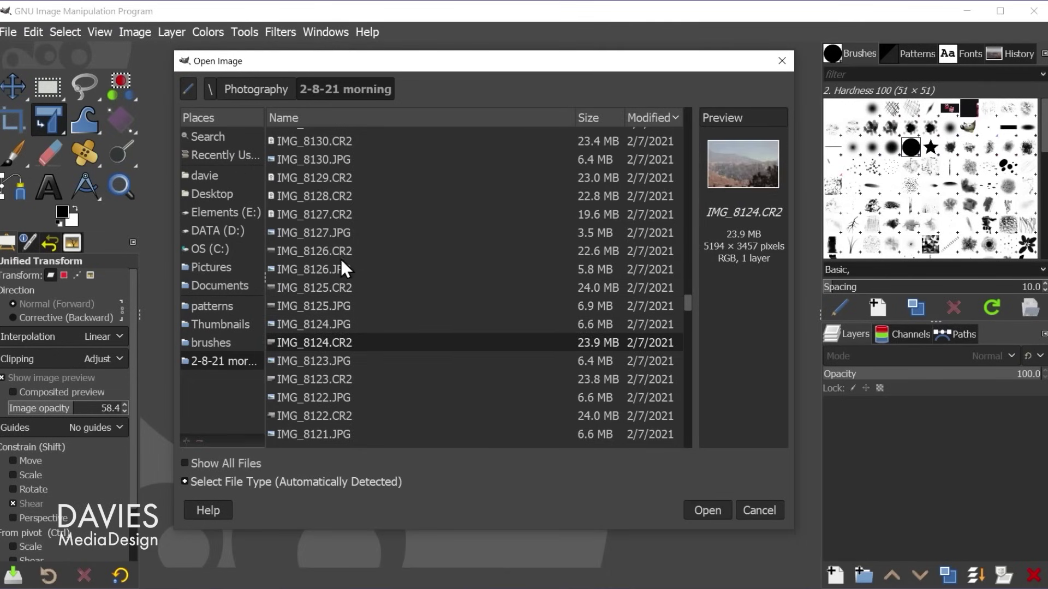
# Preview raw photos in the 2-8-21 morning folder, then open IMG_8125.CR2 in darktable
pyautogui.click(343, 214)
pyautogui.click(344, 233)
pyautogui.click(326, 287)
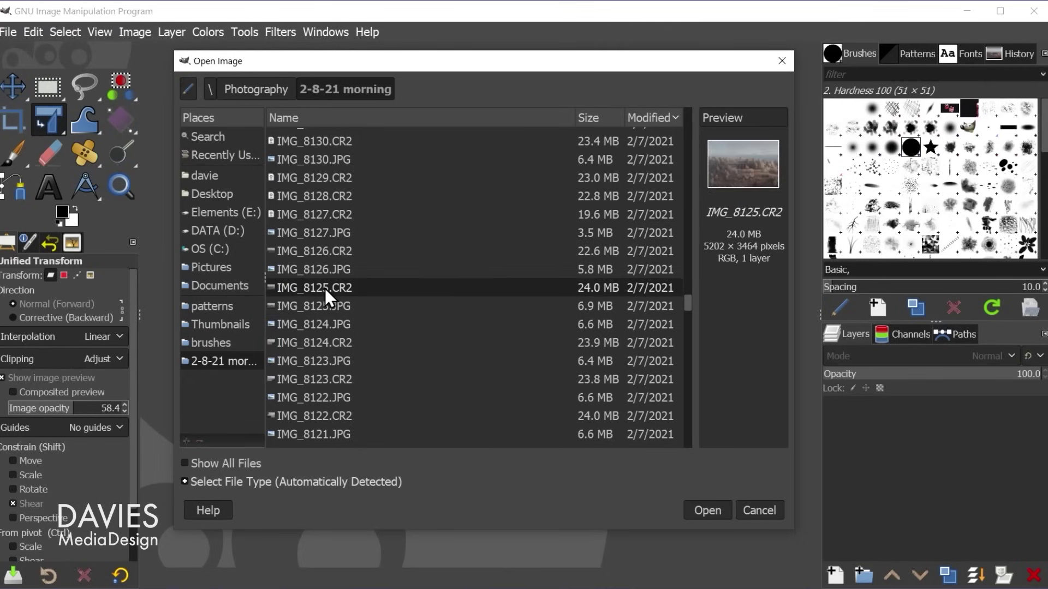
pyautogui.click(700, 512)
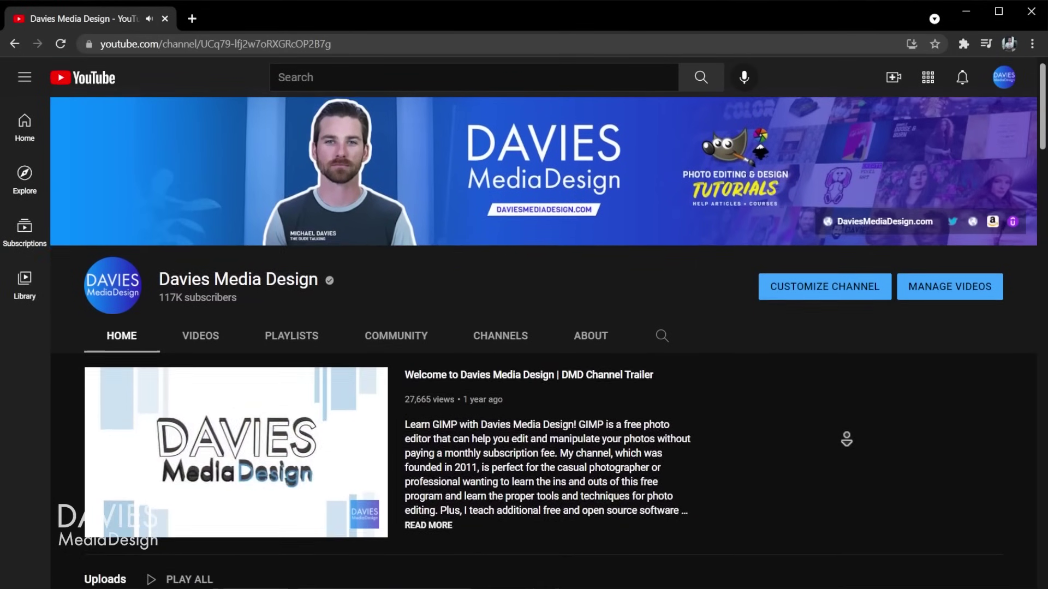
pyautogui.scroll(-2, 849, 455)
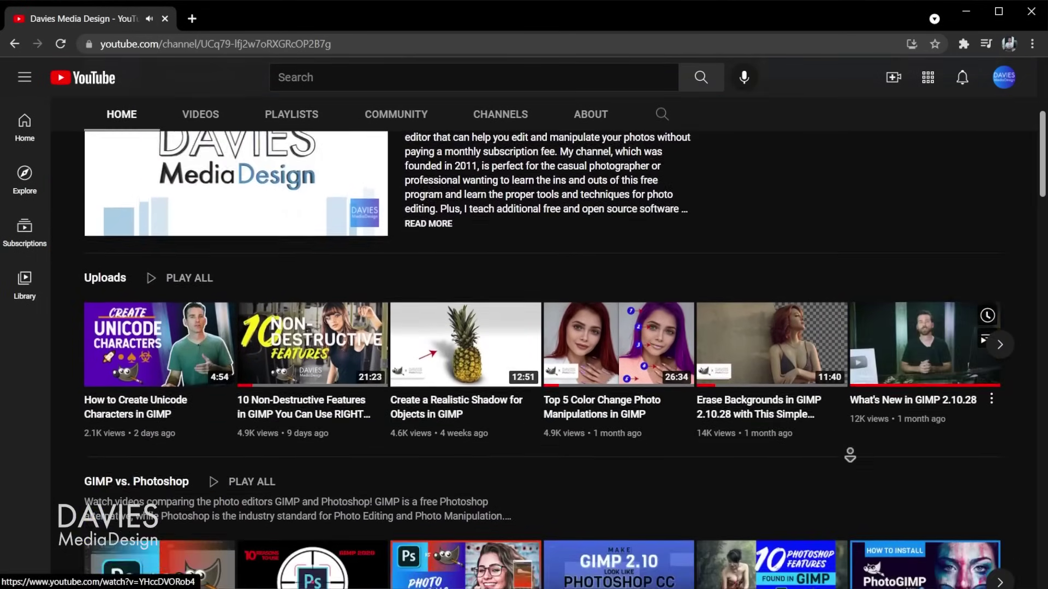